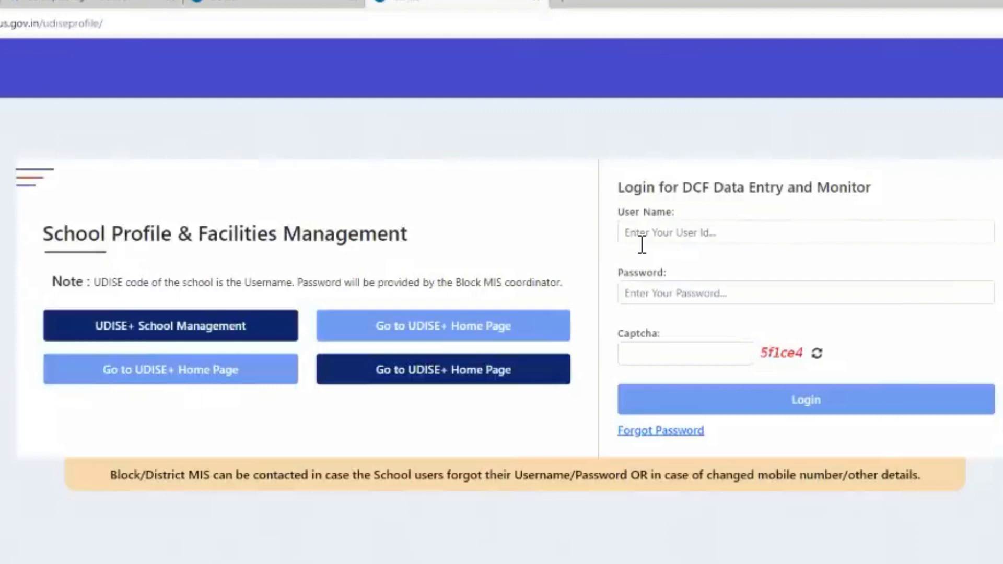
# Log in to UDISE+ with the school's UDISE code, its password and the captcha shown
pyautogui.click(642, 245)
pyautogui.write('09')
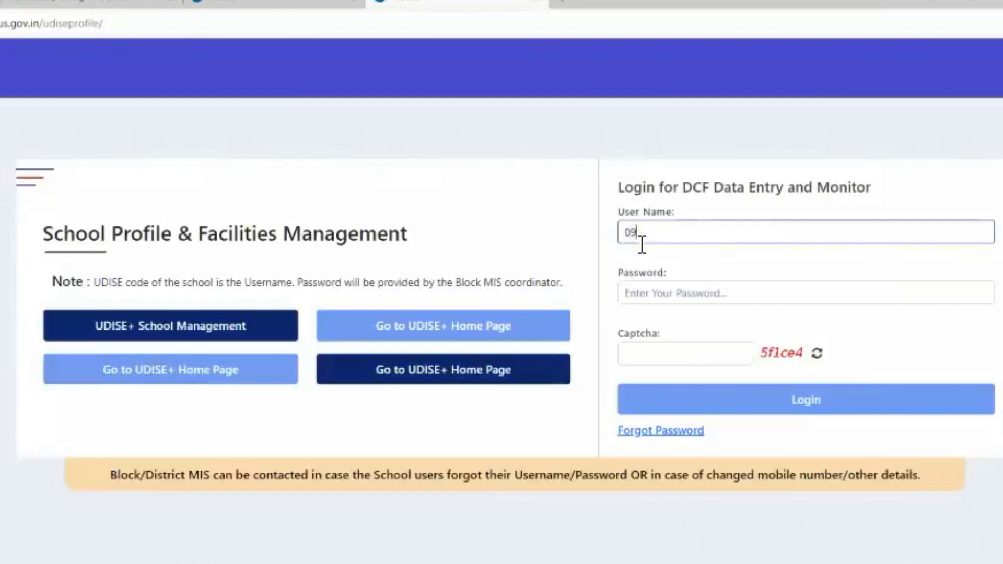
pyautogui.write('270800101')
pyautogui.click(667, 294)
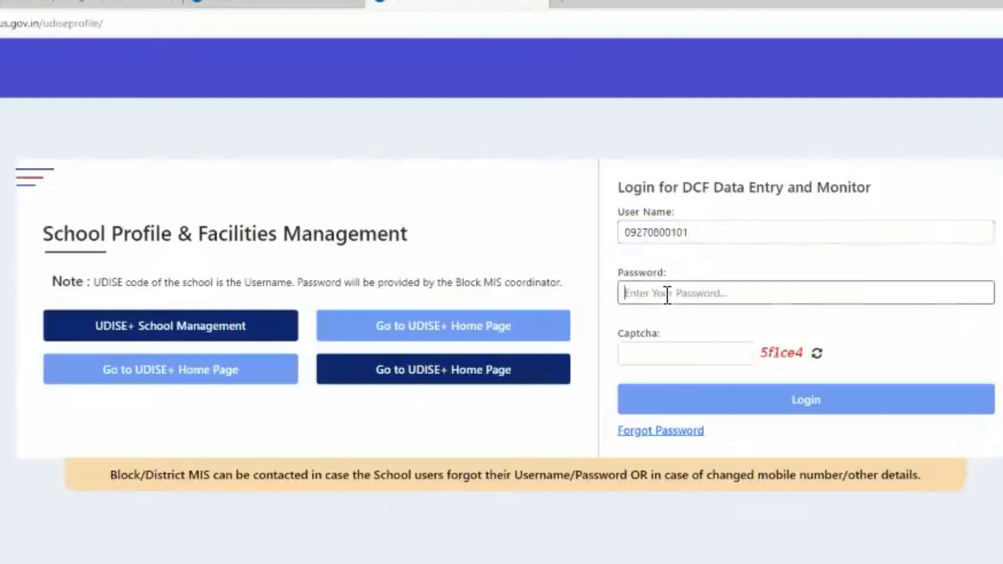
pyautogui.write('••')
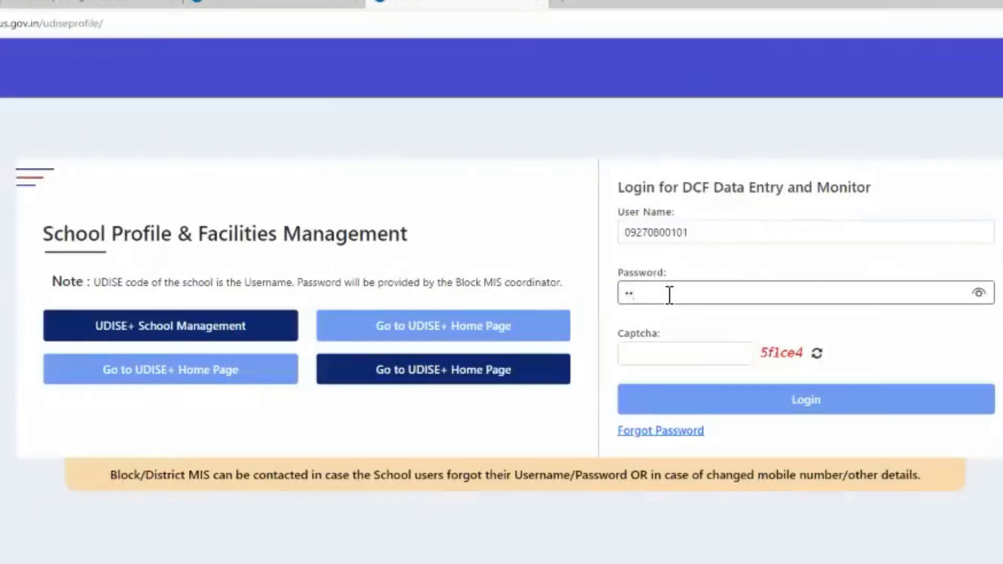
pyautogui.write('••••••')
pyautogui.click(667, 356)
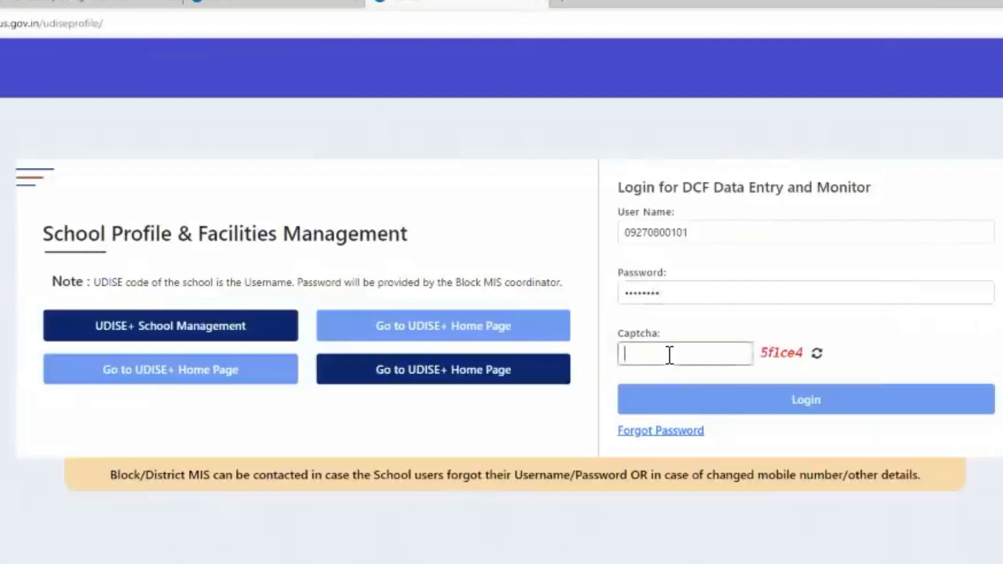
pyautogui.write('5f1c3')
pyautogui.press('BackSpace')
pyautogui.write('e4')
pyautogui.click(770, 400)
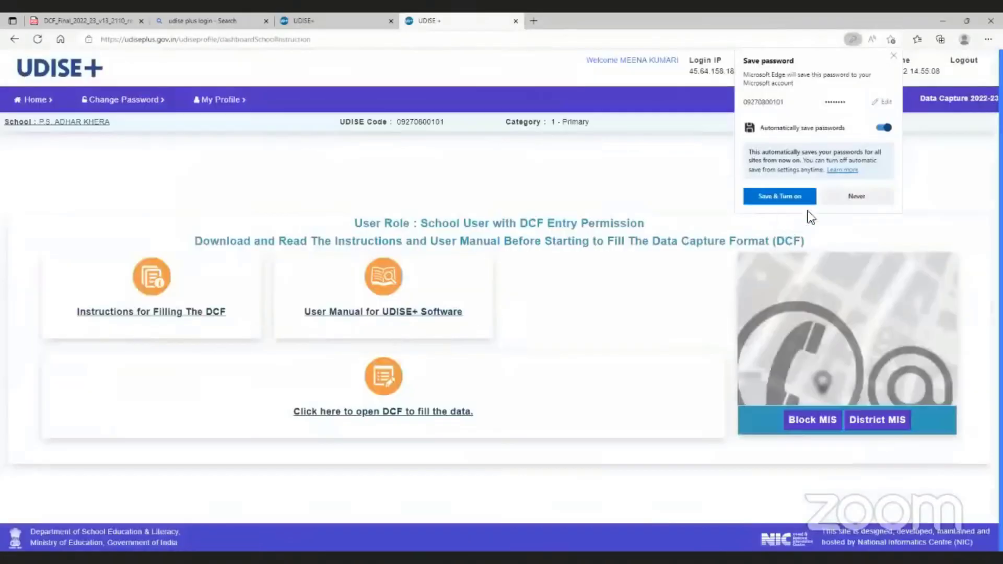
# Dismiss Edge's Save password popup without saving the password
pyautogui.click(789, 201)
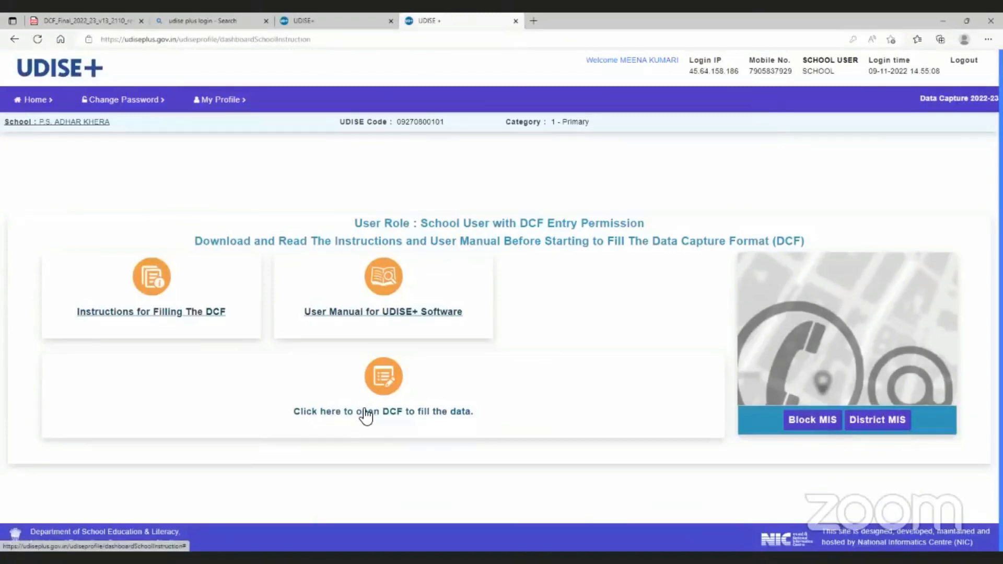
# Open the DCF for data entry and accept the Important Notes to reach the form list
pyautogui.click(368, 417)
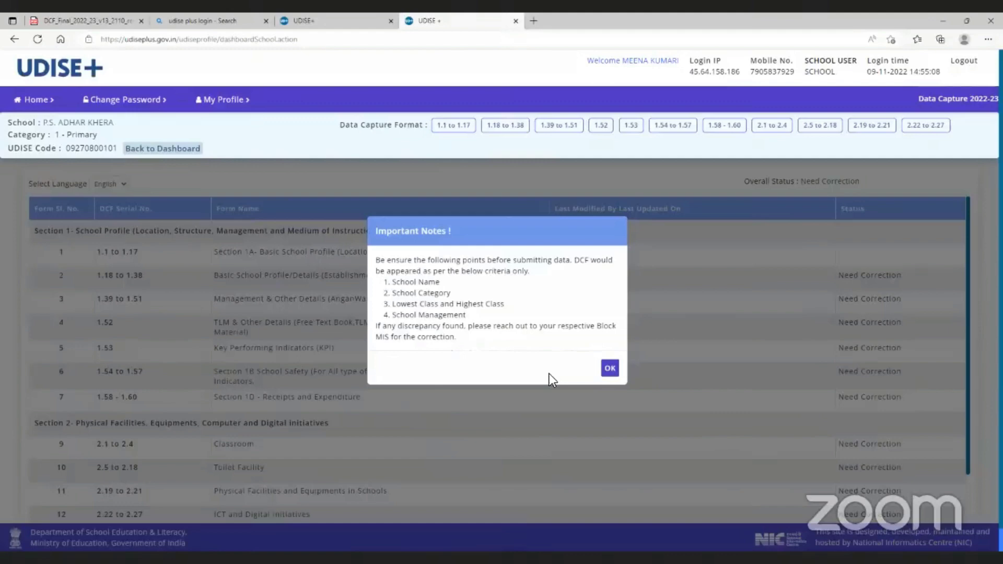
pyautogui.click(610, 368)
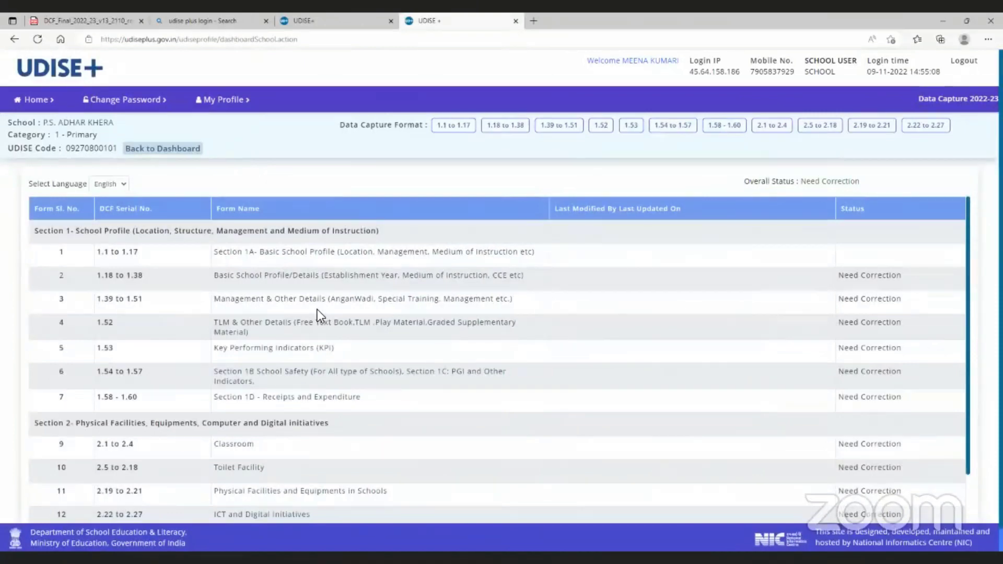
pyautogui.scroll(-1, 343, 332)
pyautogui.scroll(1, 343, 331)
pyautogui.scroll(-2, 451, 322)
pyautogui.scroll(2, 452, 322)
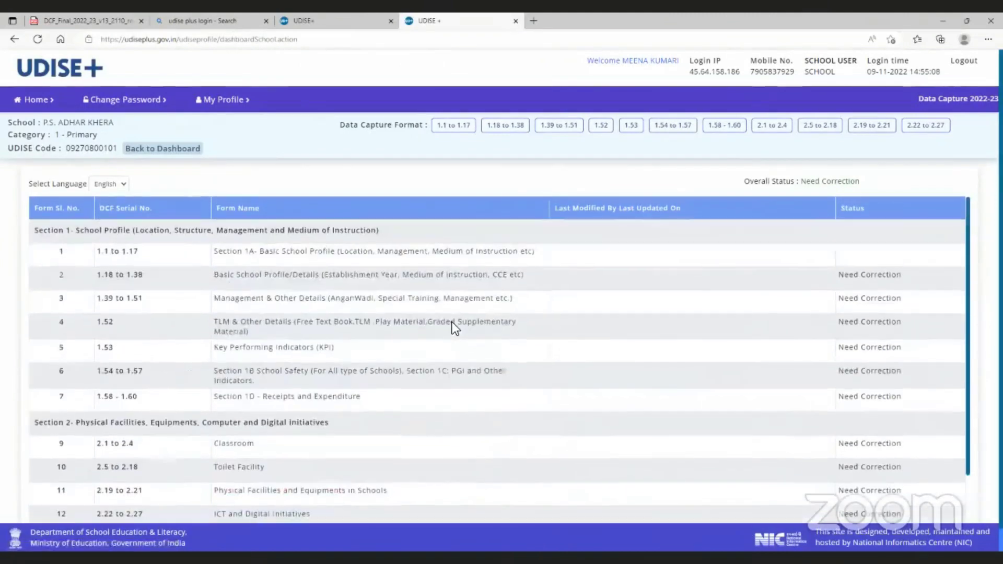
pyautogui.click(505, 127)
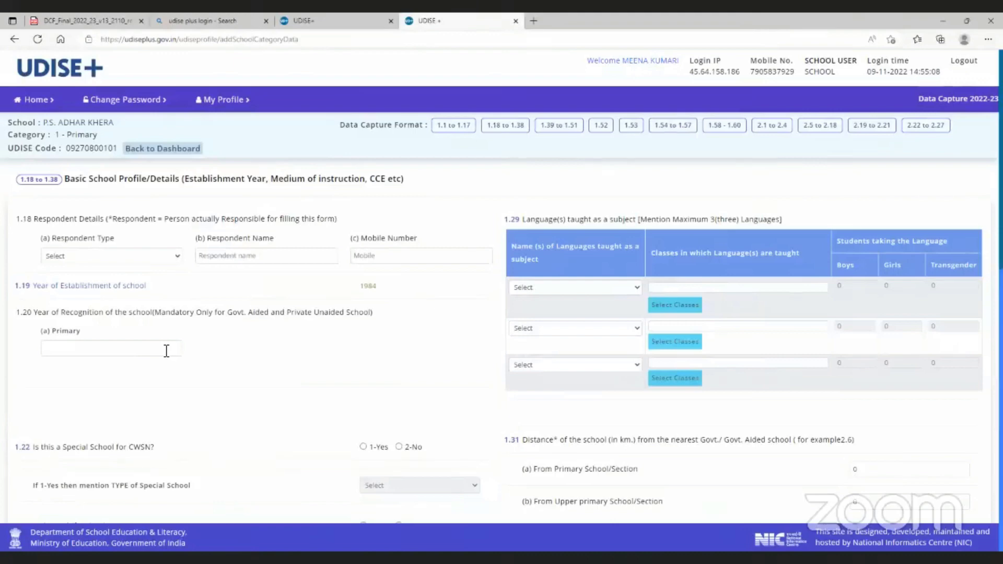
pyautogui.scroll(-3, 255, 359)
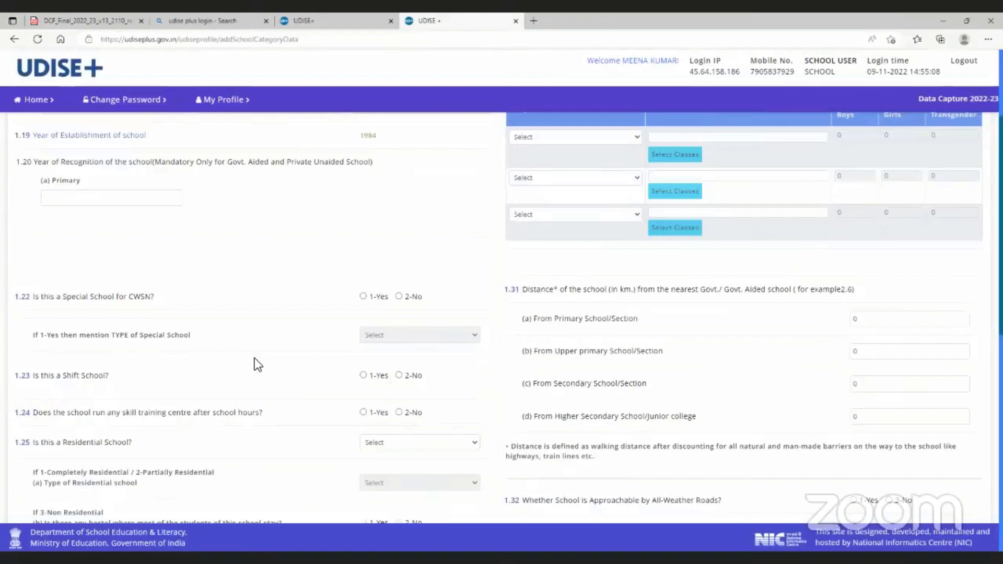
pyautogui.scroll(-1, 256, 362)
pyautogui.scroll(-1, 257, 366)
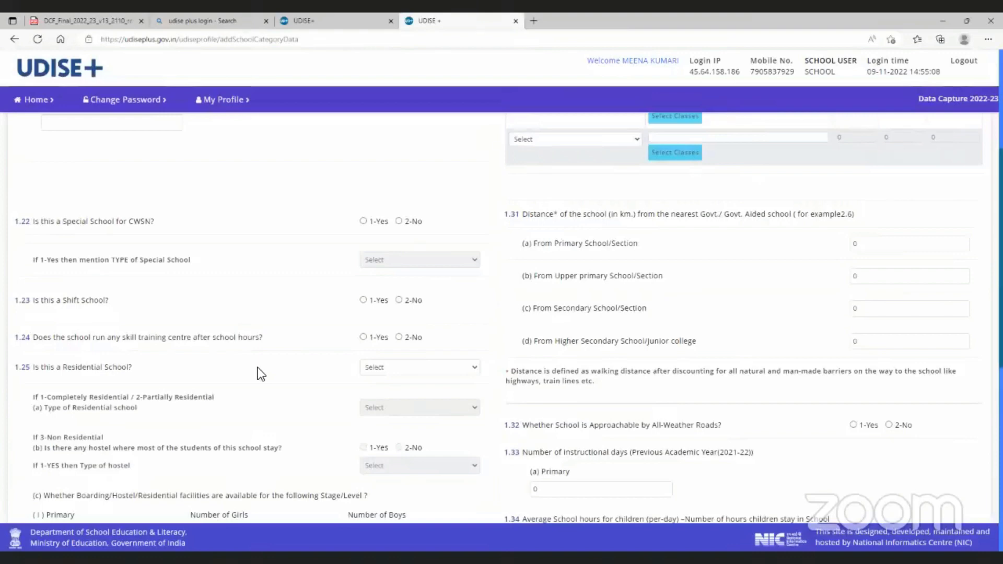
pyautogui.scroll(-3, 258, 370)
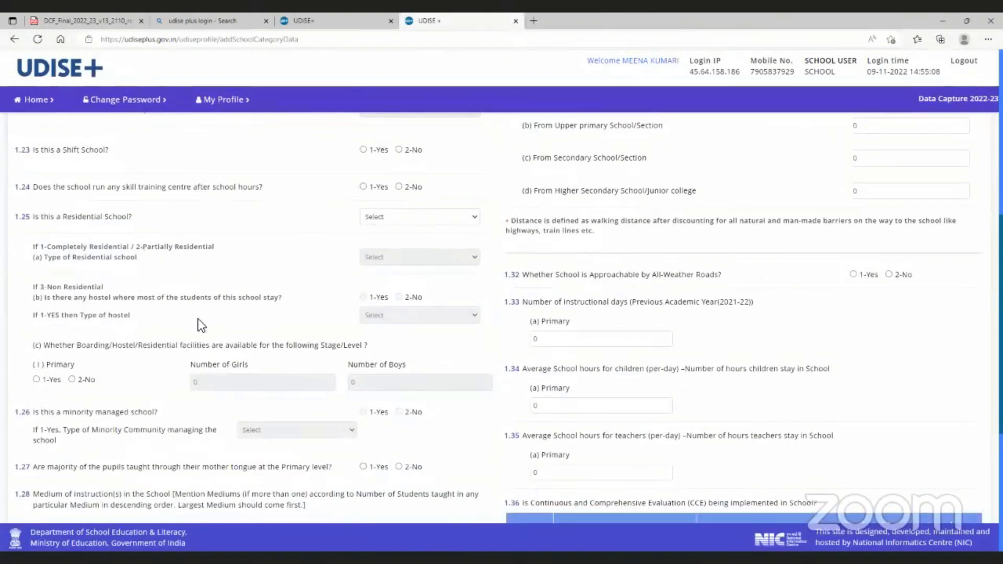
pyautogui.scroll(-3, 199, 320)
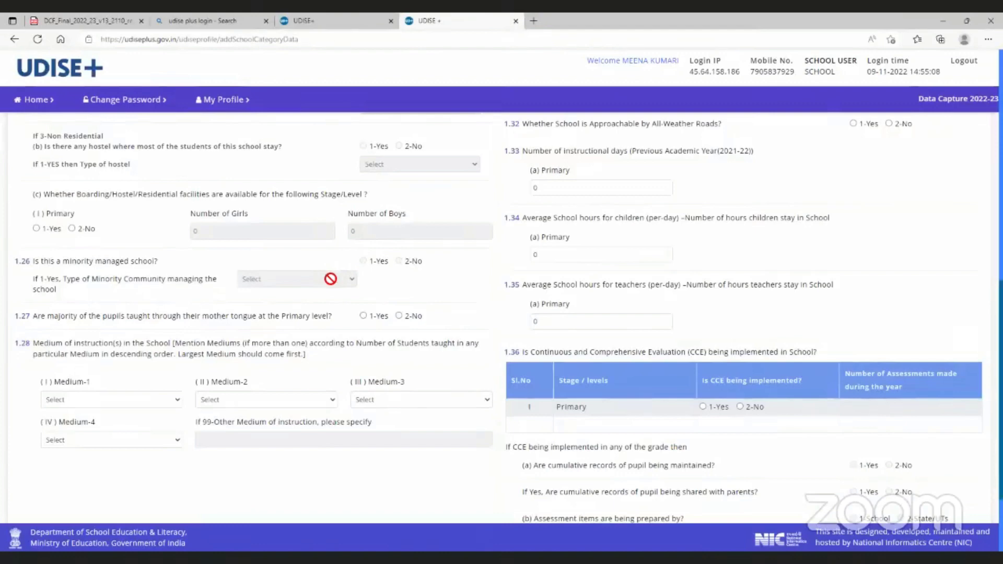
pyautogui.scroll(-2, 345, 389)
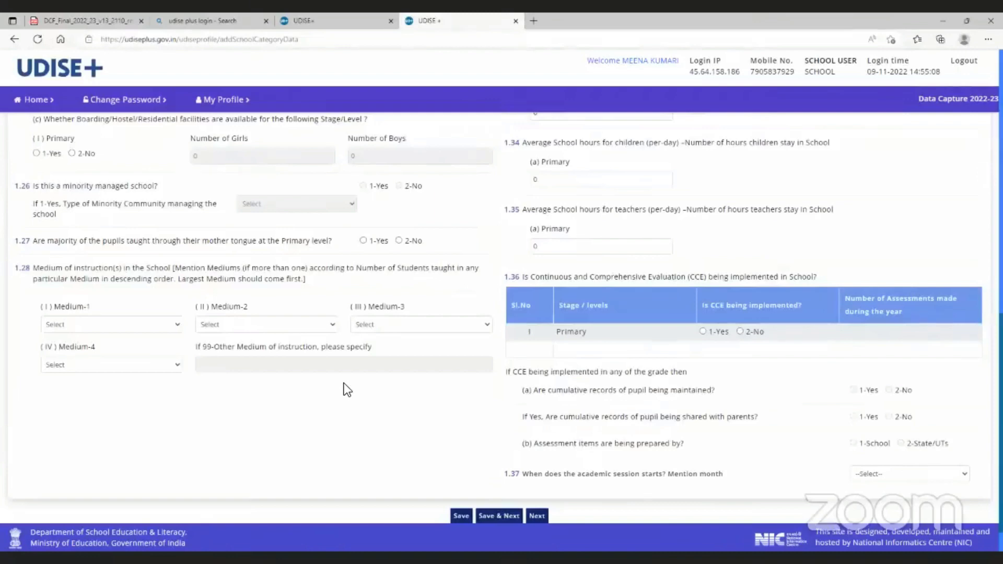
pyautogui.scroll(8, 347, 383)
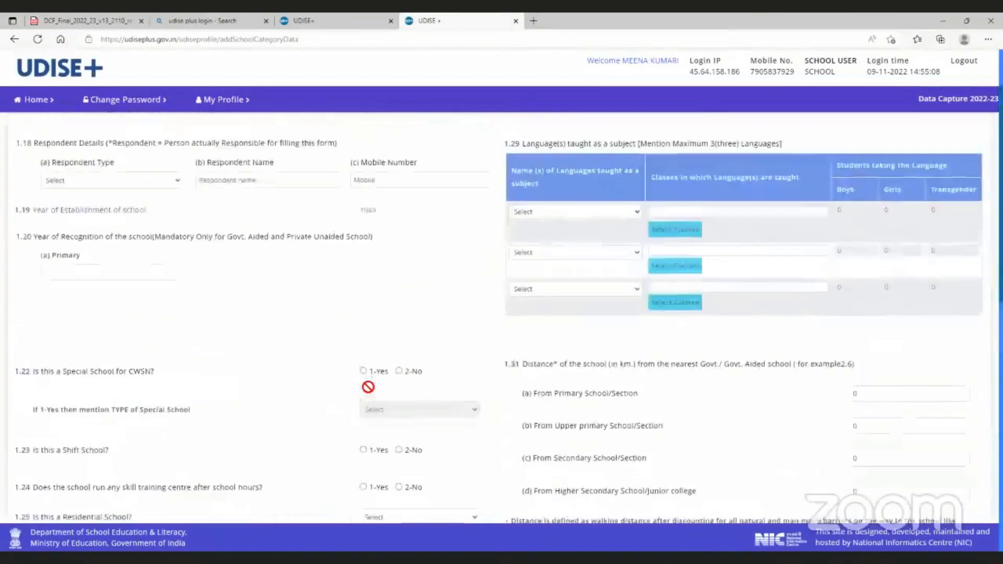
pyautogui.scroll(2, 587, 388)
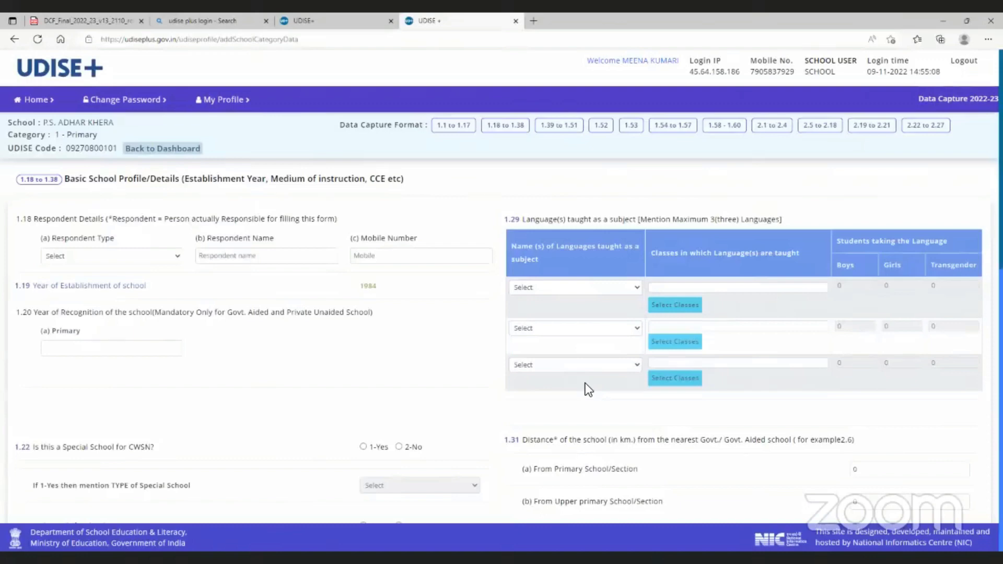
pyautogui.scroll(-3, 643, 380)
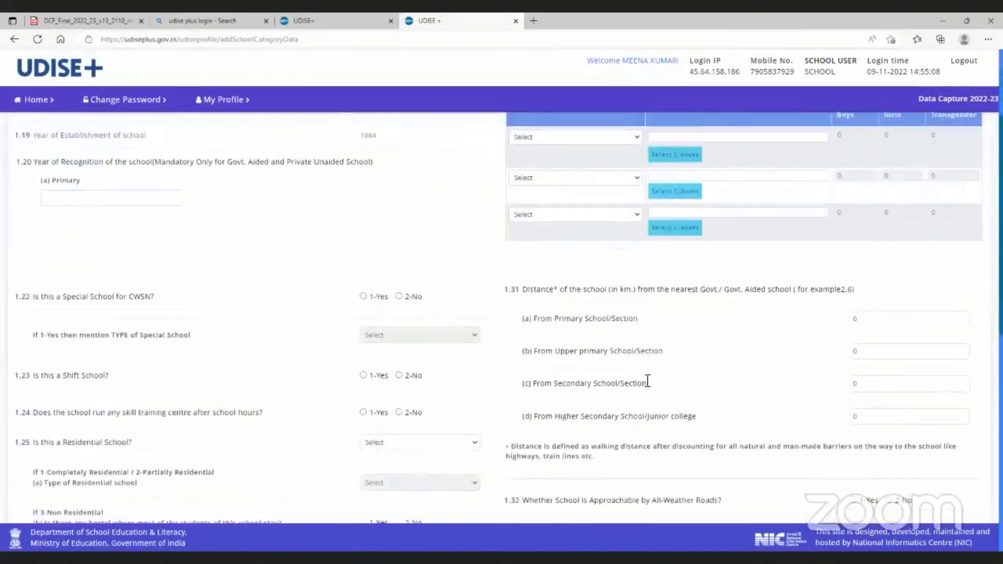
pyautogui.scroll(-2, 647, 381)
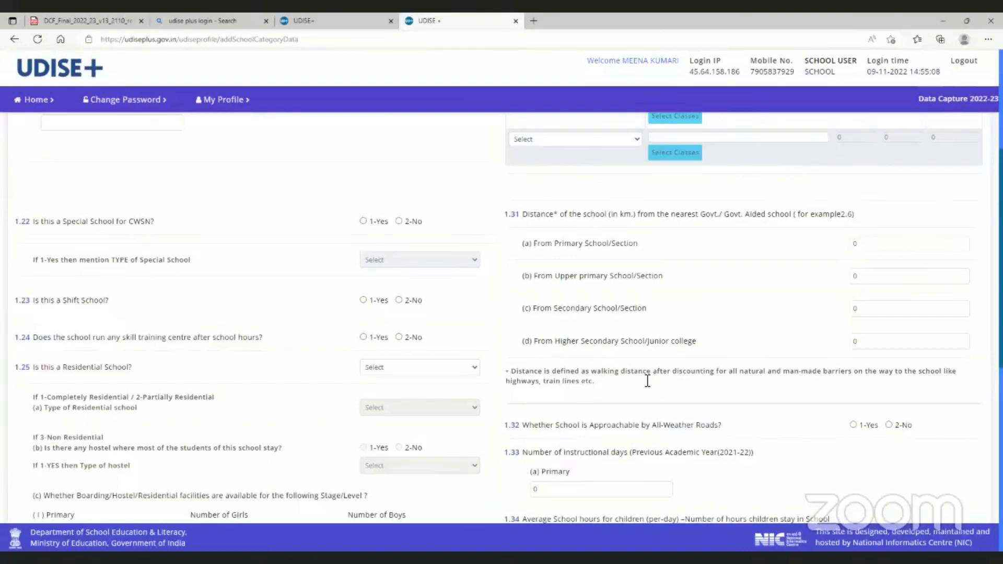
pyautogui.scroll(-3, 653, 380)
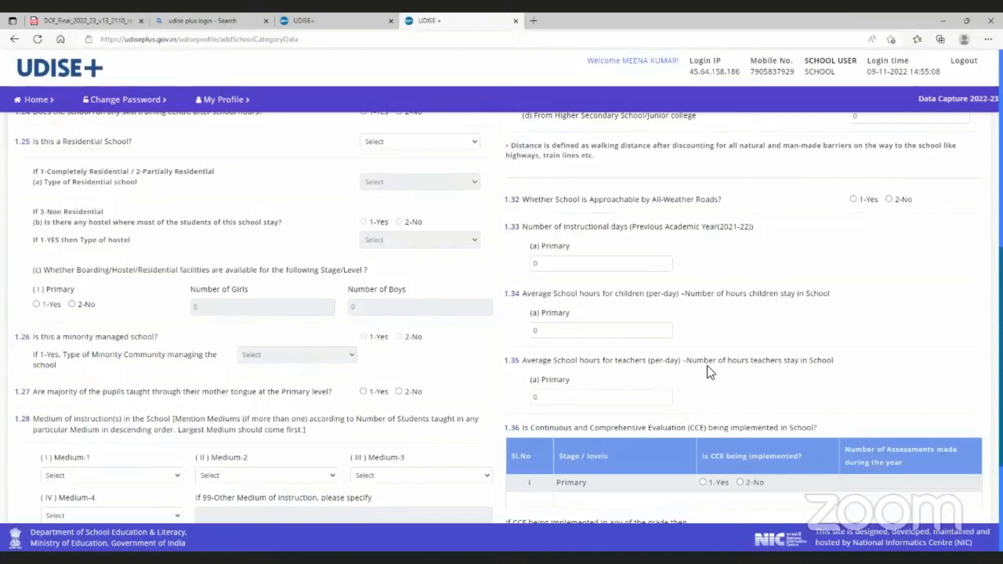
pyautogui.scroll(-3, 707, 366)
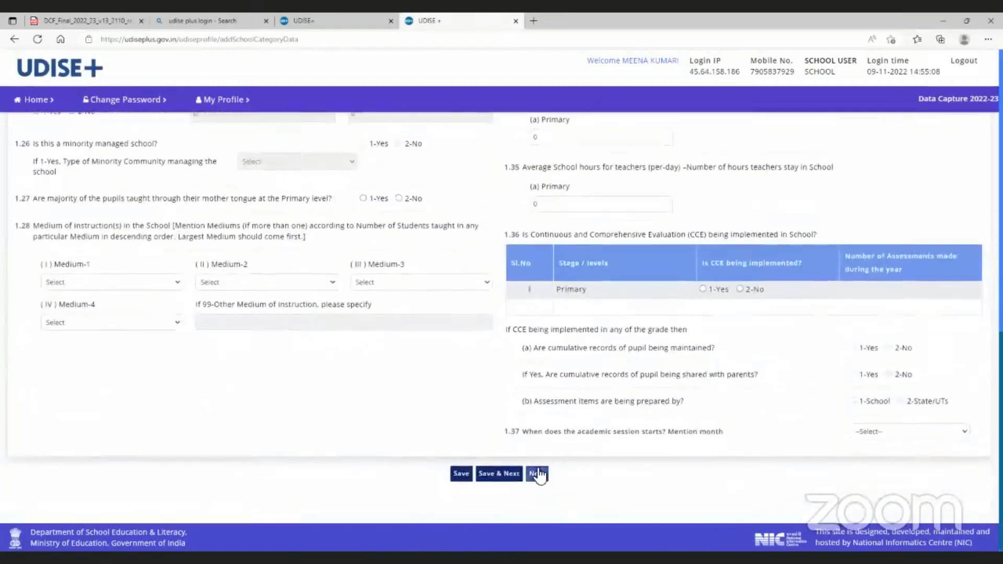
# Go to the 1.39–1.51 Management & Other Details form and scroll through it
pyautogui.click(538, 474)
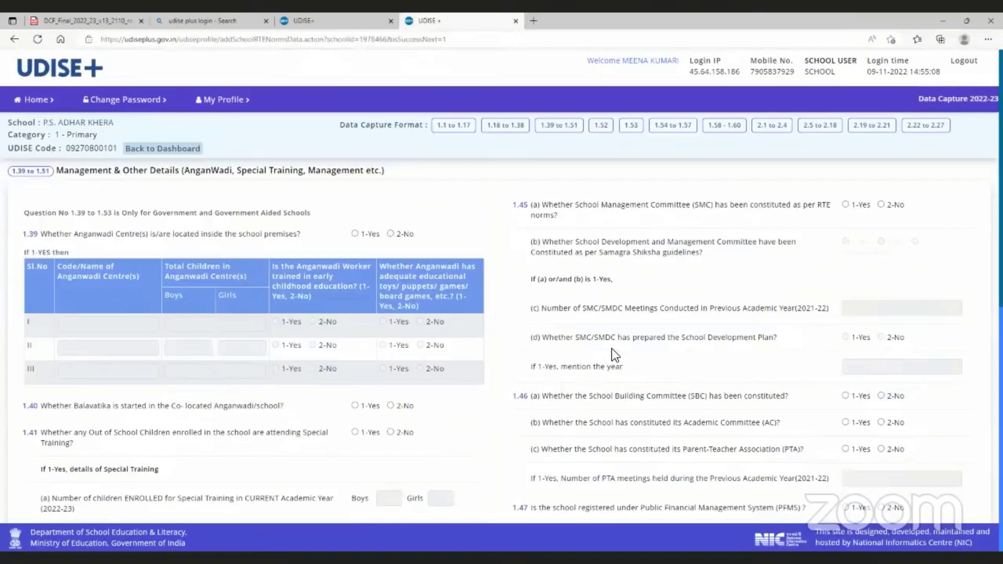
pyautogui.scroll(-2, 604, 352)
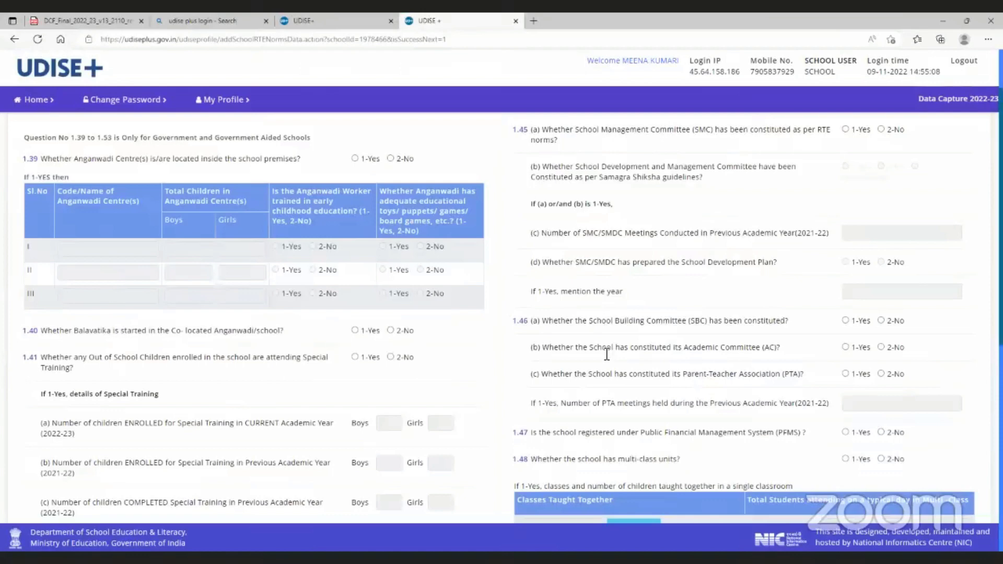
pyautogui.scroll(-3, 291, 416)
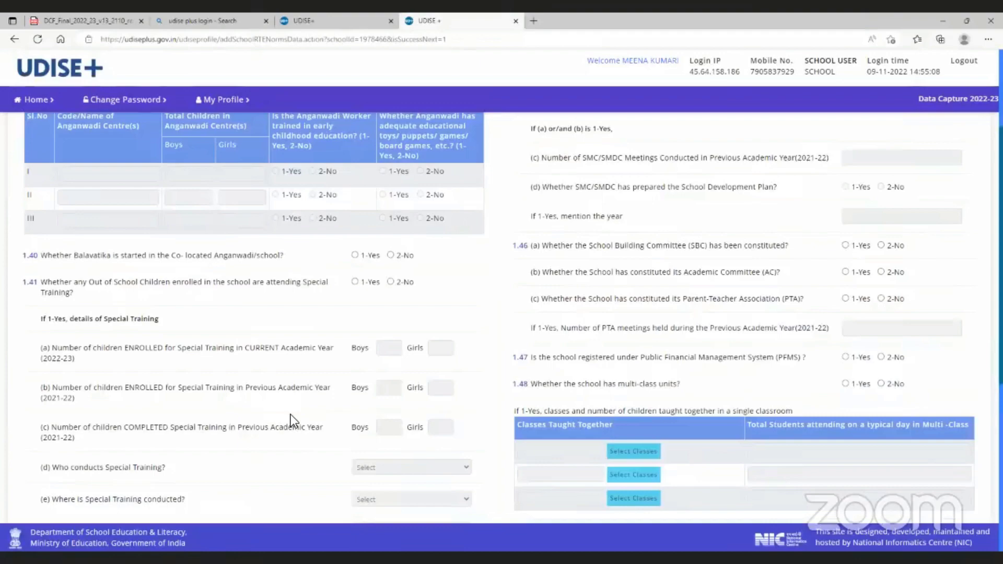
pyautogui.scroll(-6, 300, 423)
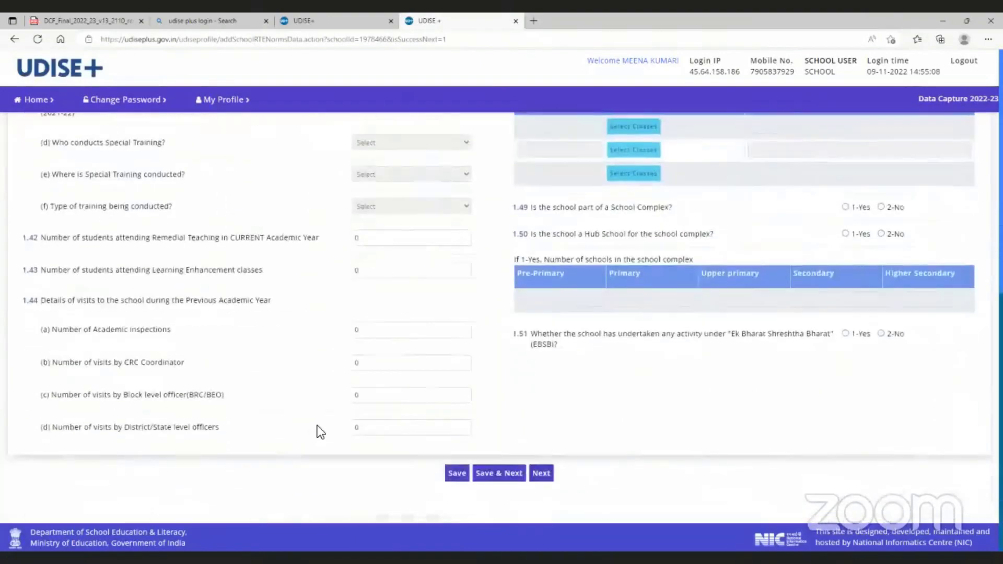
pyautogui.scroll(10, 334, 425)
pyautogui.scroll(-10, 335, 424)
# Pass through form 1.52 on free textbooks and TLM to the 1.53 Key Performing Indicators page
pyautogui.click(538, 473)
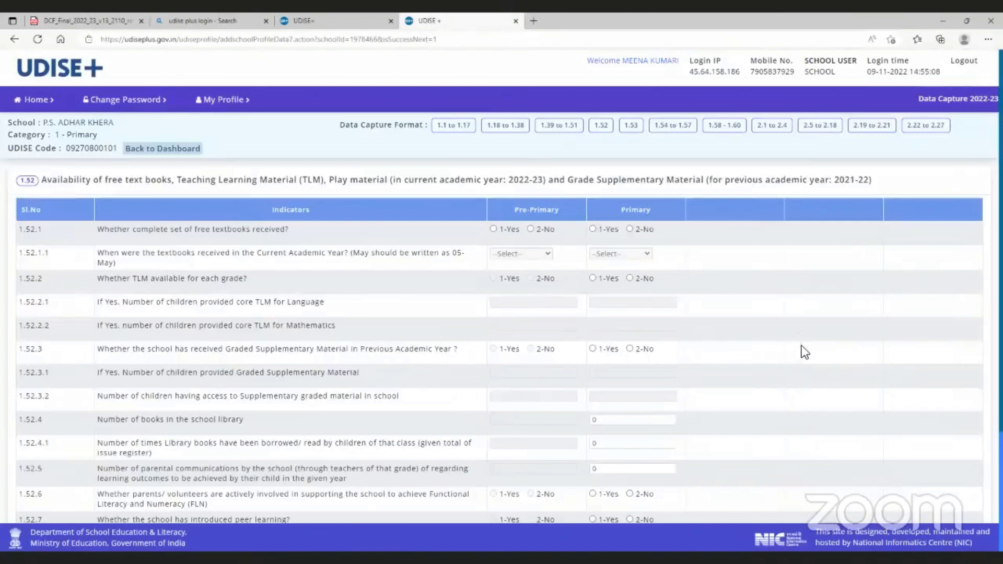
pyautogui.scroll(-3, 805, 352)
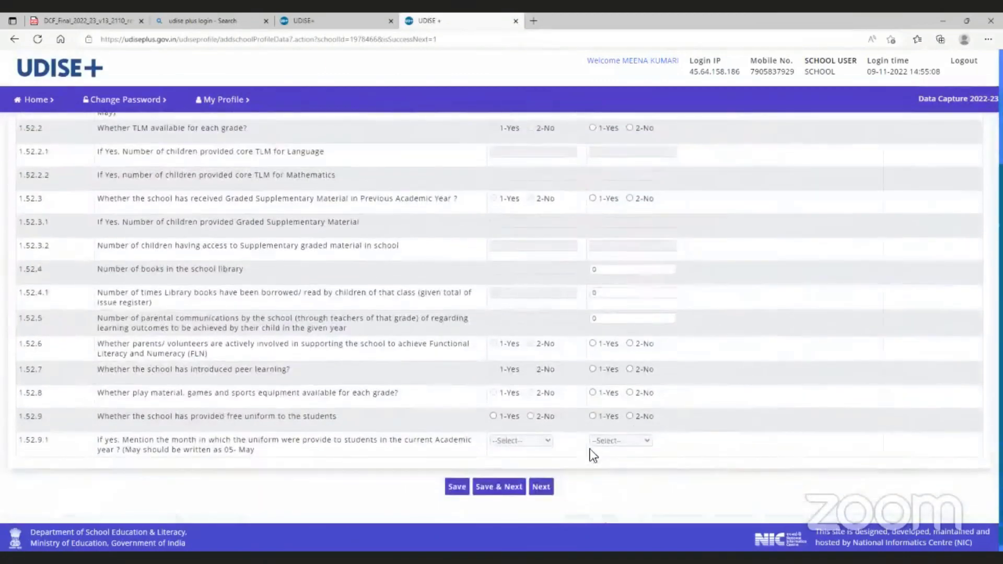
pyautogui.click(542, 487)
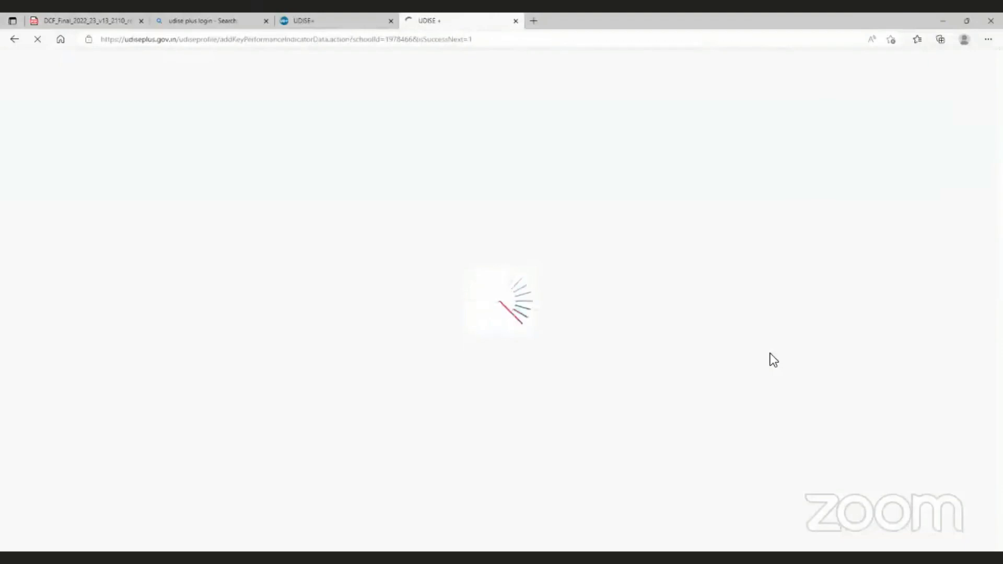